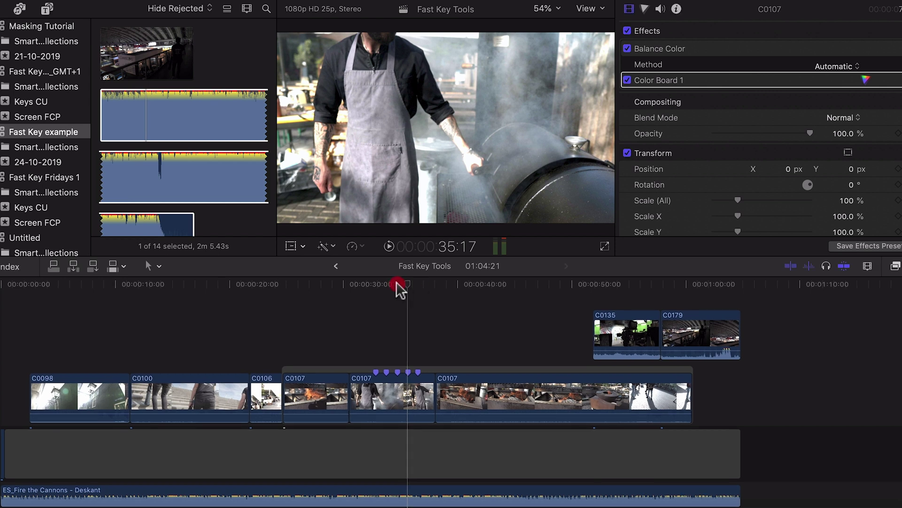
# Step: Add the default one-second transitions to both ends of the middle C0107 clip
pyautogui.click(398, 284)
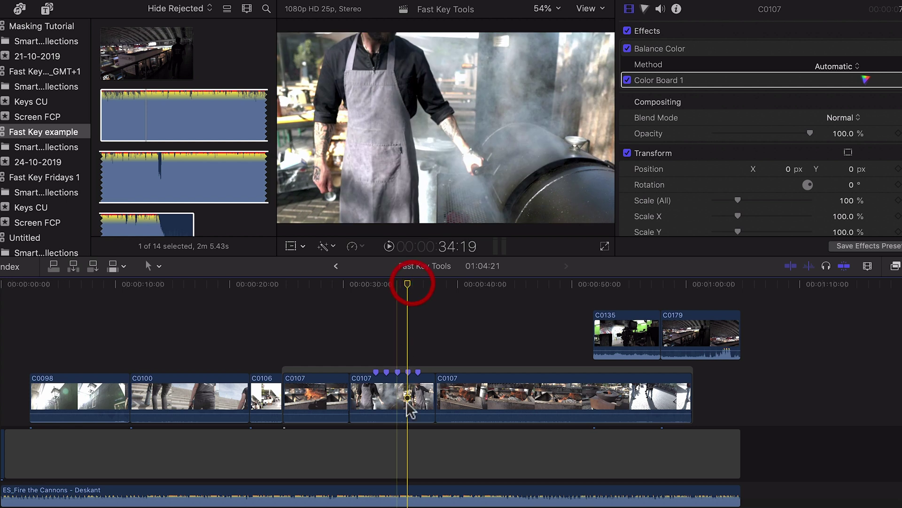
pyautogui.press('c')
pyautogui.press('space')
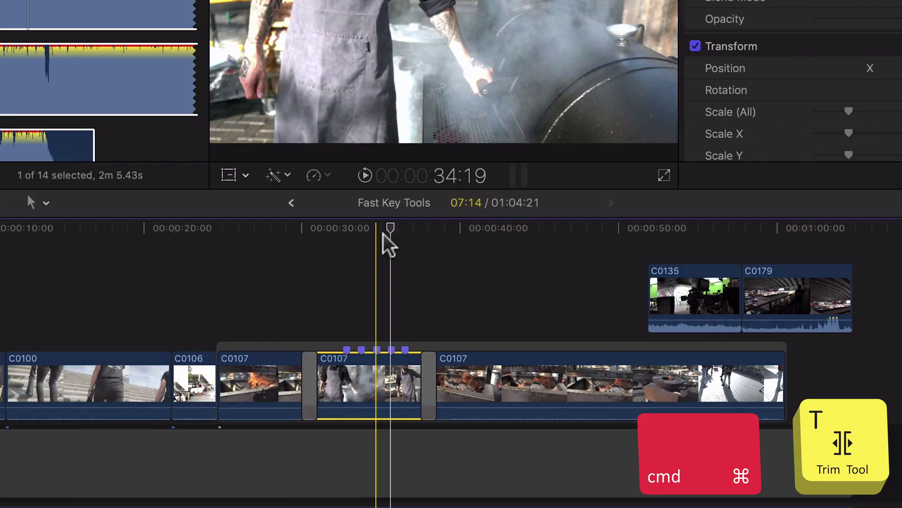
# Step: Play back the new transitions, then select the transitions at the clip's end and start
pyautogui.press('space')
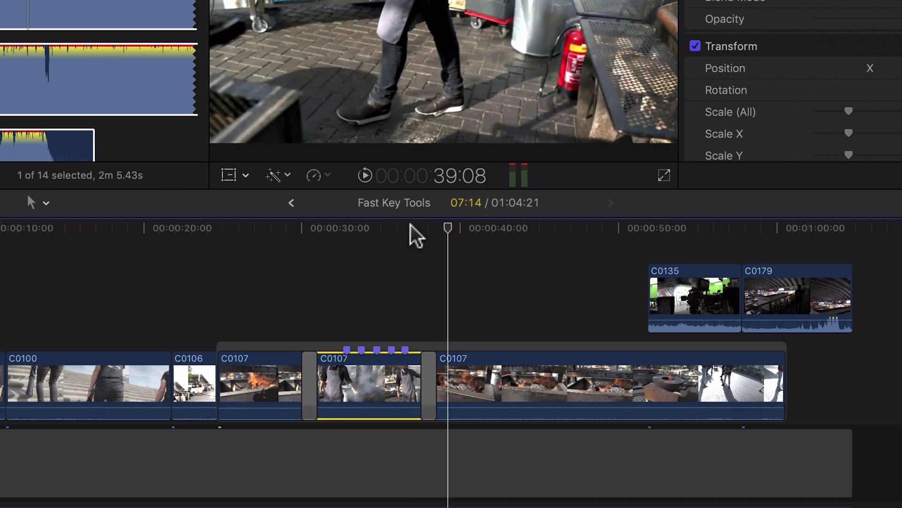
pyautogui.click(427, 369)
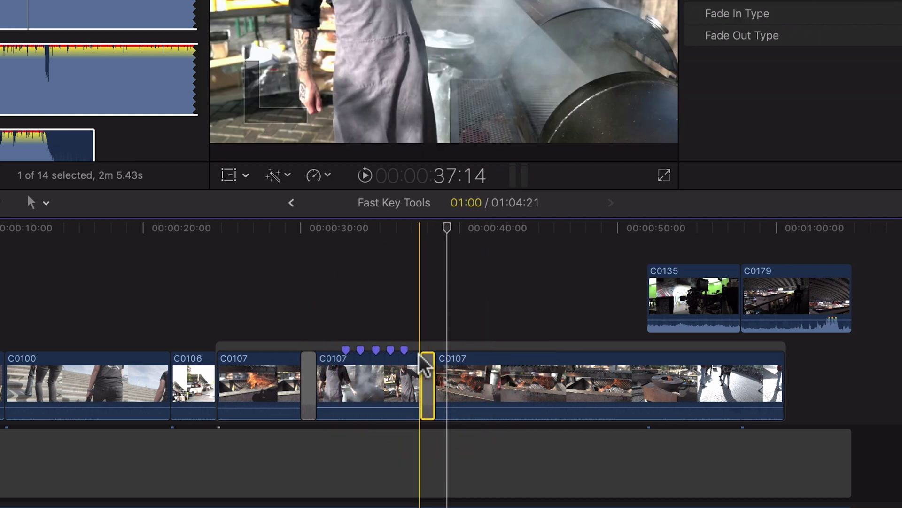
pyautogui.click(310, 371)
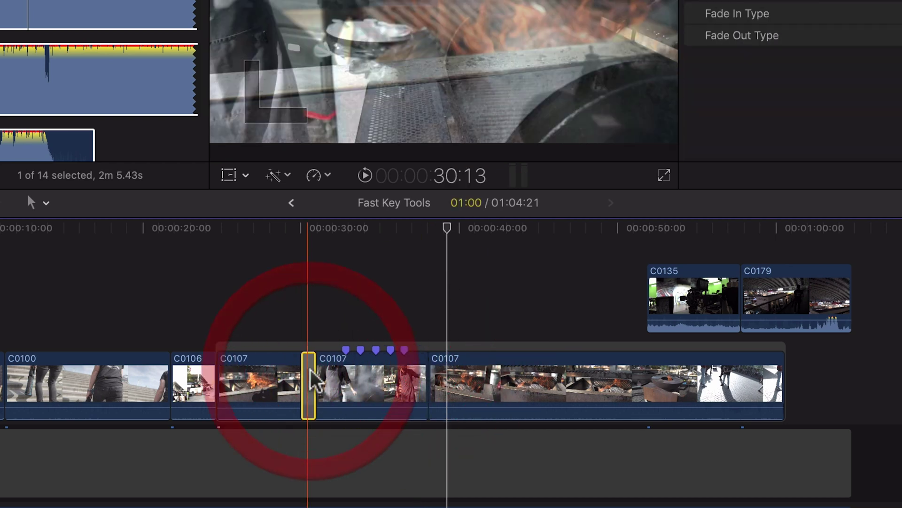
# Step: Delete the C0107 transitions, then search 'curl' in the Transitions browser and preview Page Curl
pyautogui.press('Delete')
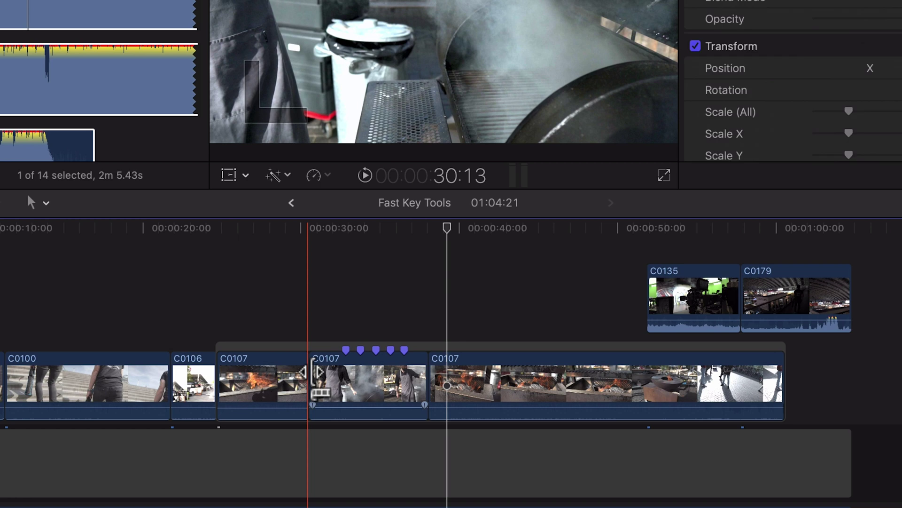
pyautogui.press('ctrl+super+5')
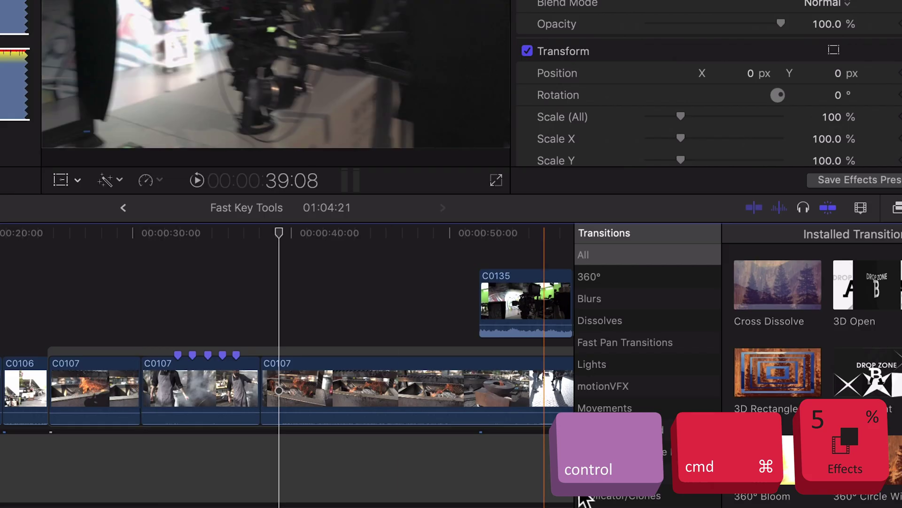
pyautogui.scroll(-10, 832, 352)
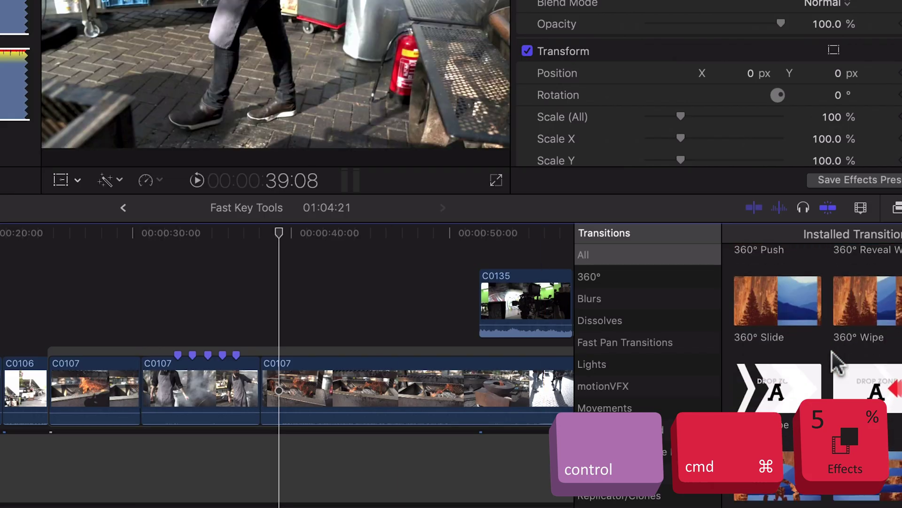
pyautogui.scroll(5, 832, 352)
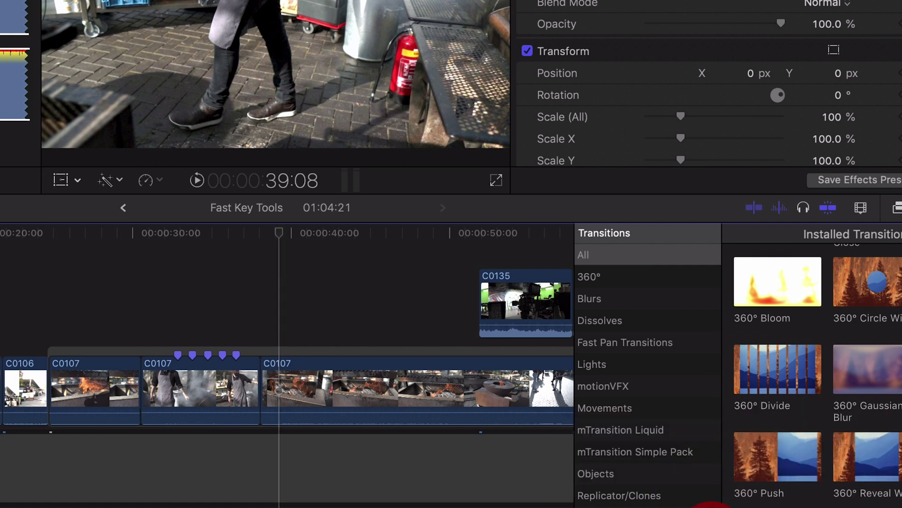
pyautogui.write('curl')
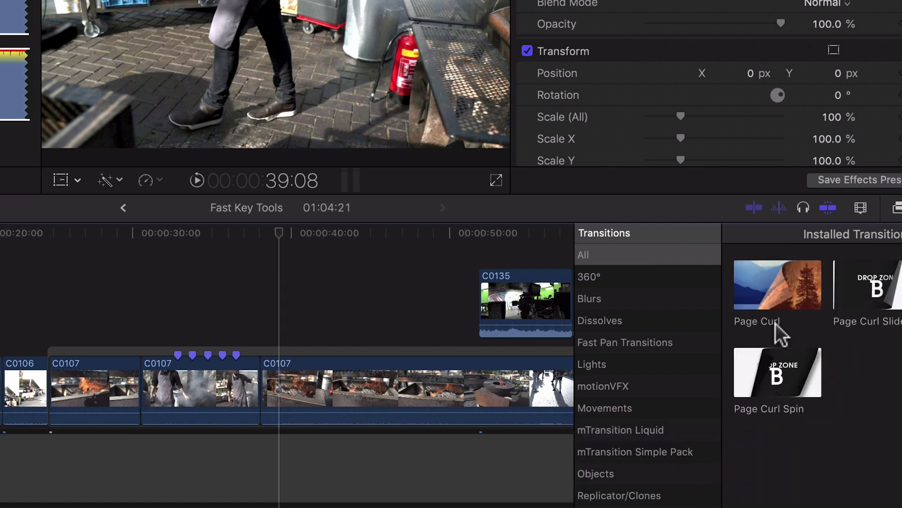
pyautogui.click(774, 283)
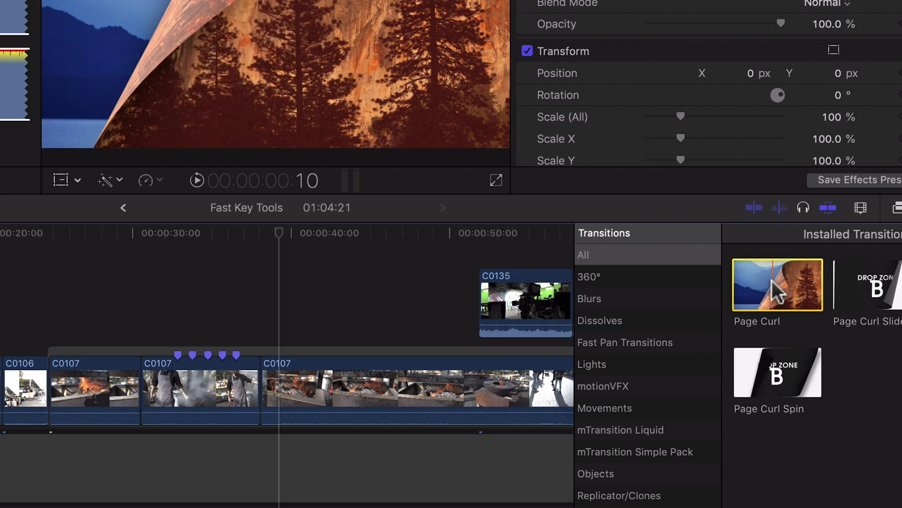
pyautogui.rightClick(772, 281)
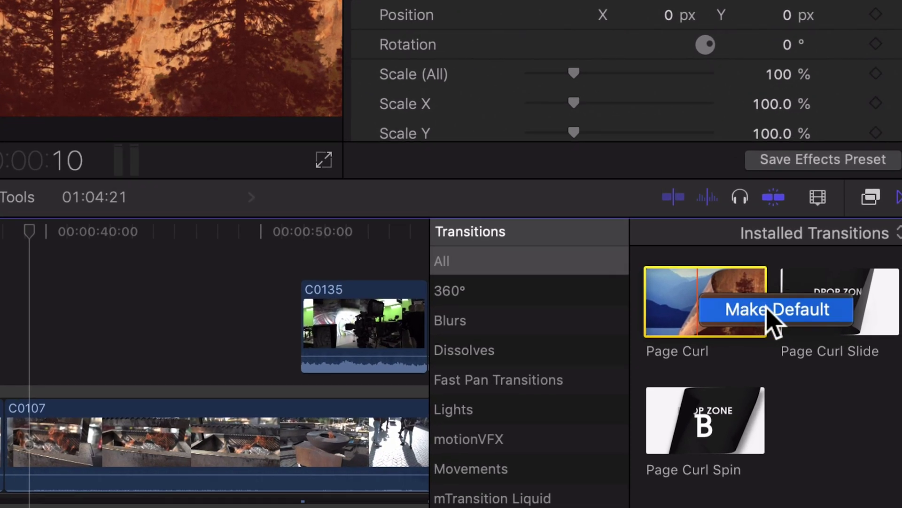
# Step: Make Page Curl the default transition and play back the middle C0107 clip
pyautogui.click(766, 308)
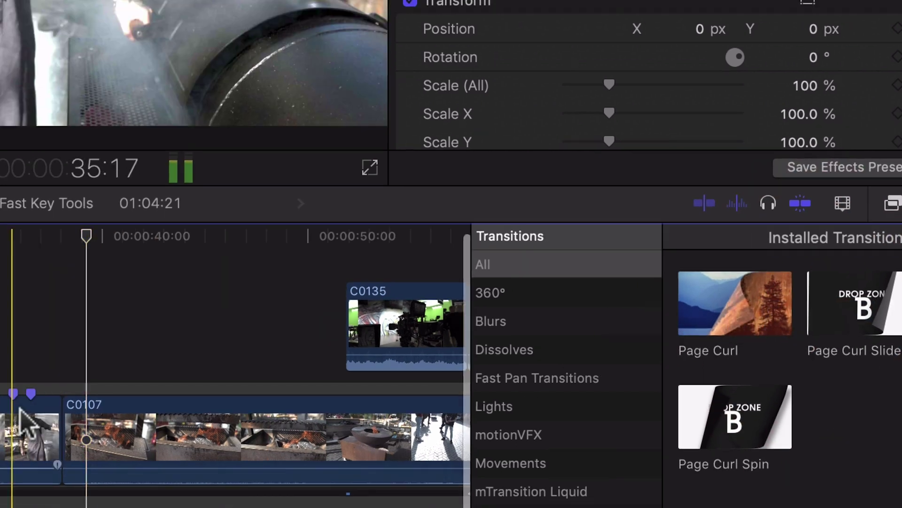
pyautogui.click(0, 425)
pyautogui.click(386, 264)
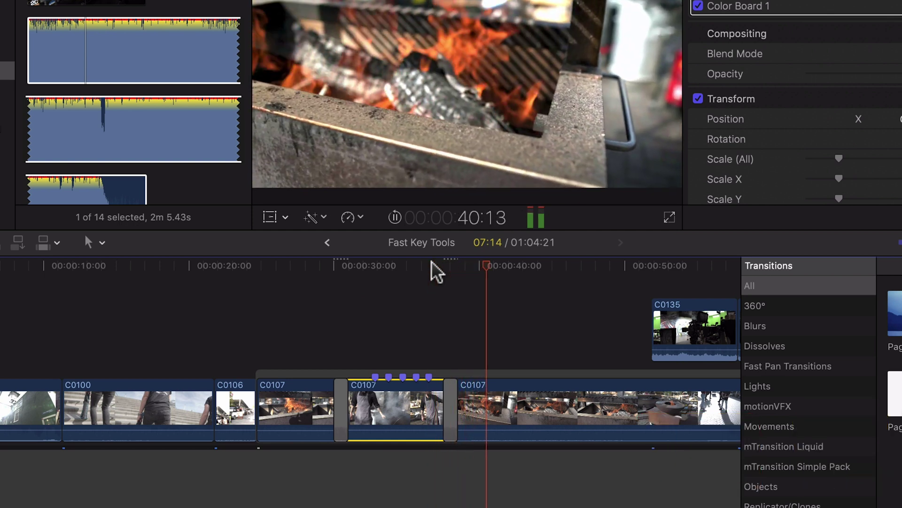
pyautogui.press('space')
pyautogui.click(496, 396)
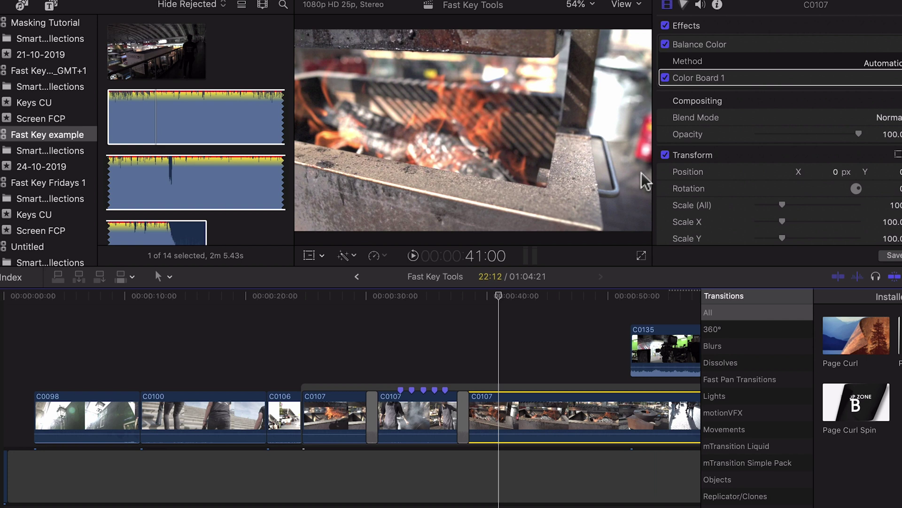
# Step: Delete the Color Board 1 effect from the last C0107 clip
pyautogui.press('Delete')
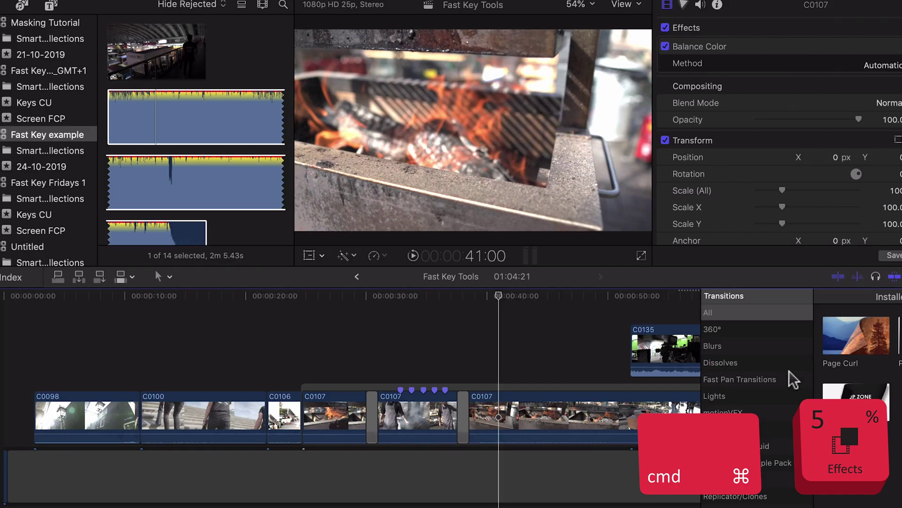
# Step: Set Comic Ink from the Comic Looks effects category as the default video effect
pyautogui.press('super+5')
pyautogui.scroll(-2, 891, 397)
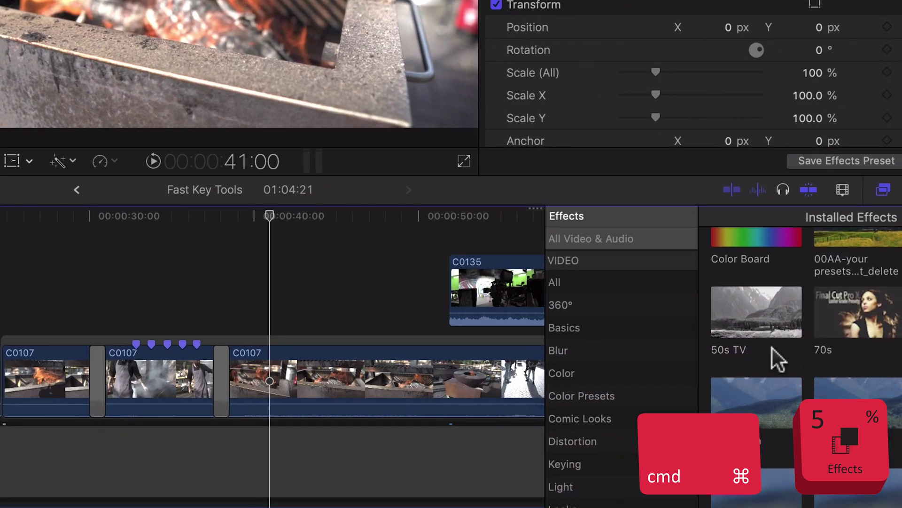
pyautogui.scroll(-2, 776, 349)
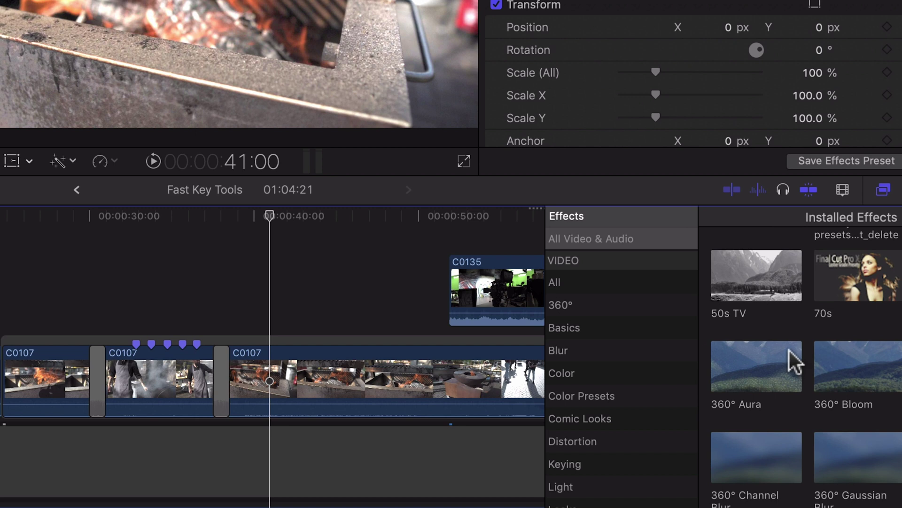
pyautogui.scroll(-5, 814, 374)
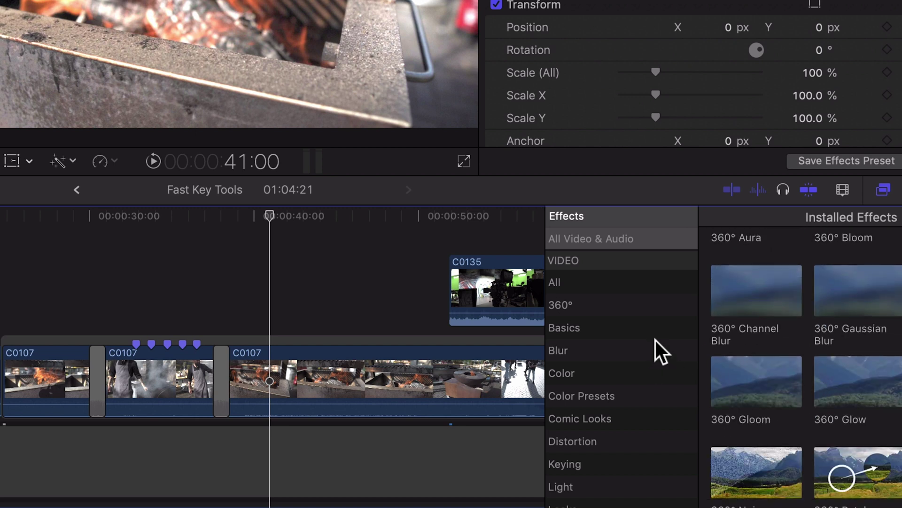
pyautogui.click(607, 405)
pyautogui.click(611, 415)
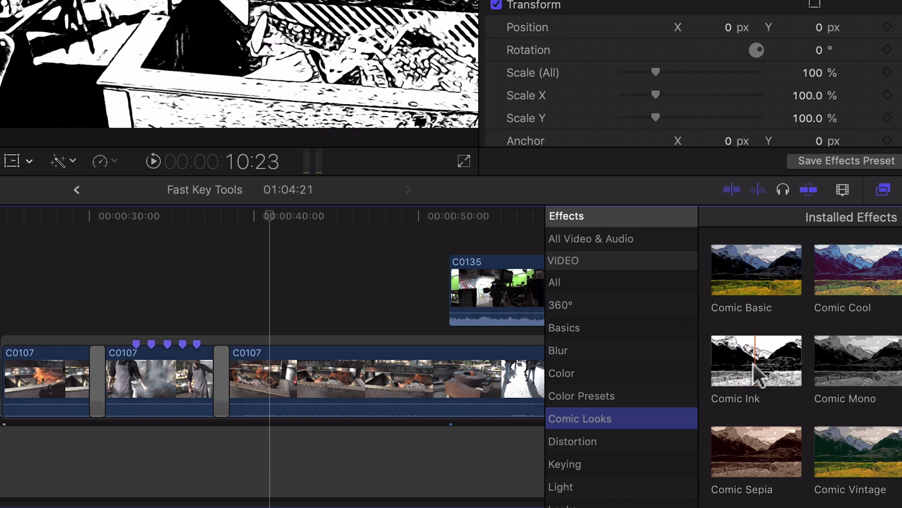
pyautogui.click(756, 365)
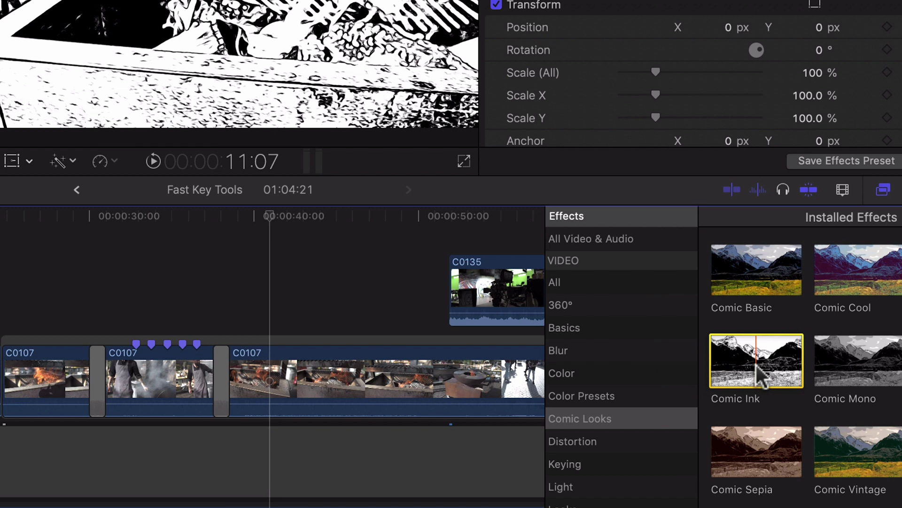
pyautogui.rightClick(757, 365)
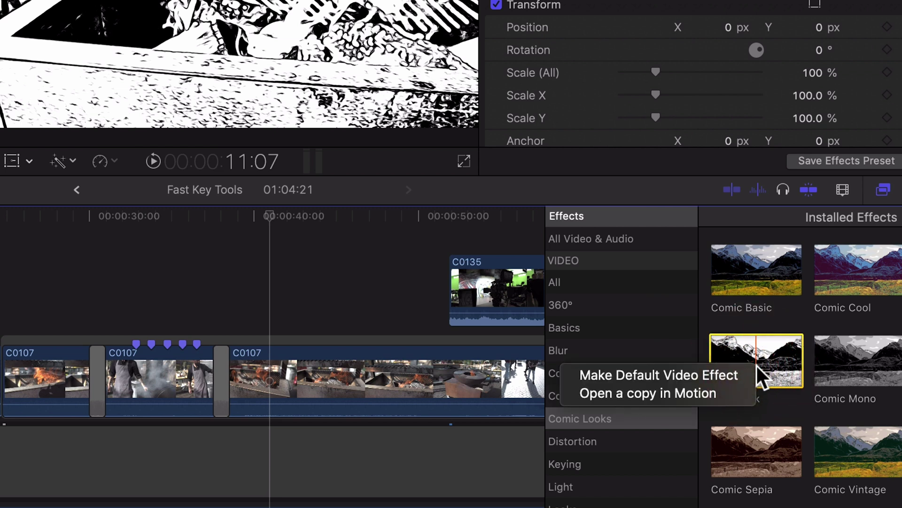
pyautogui.click(676, 370)
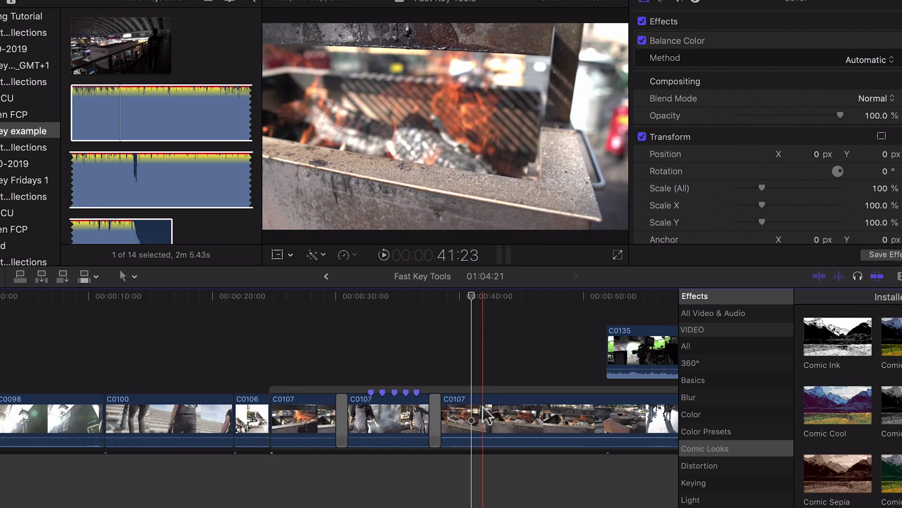
# Step: Apply the default Comic Ink effect to the last C0107 clip and connected clip C0135
pyautogui.click(487, 416)
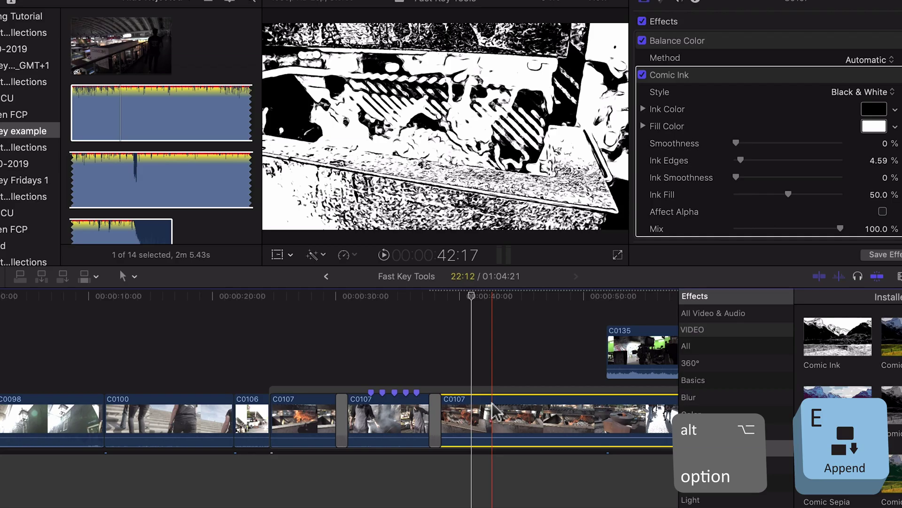
pyautogui.hotkey('alt', 'e')
pyautogui.click(575, 347)
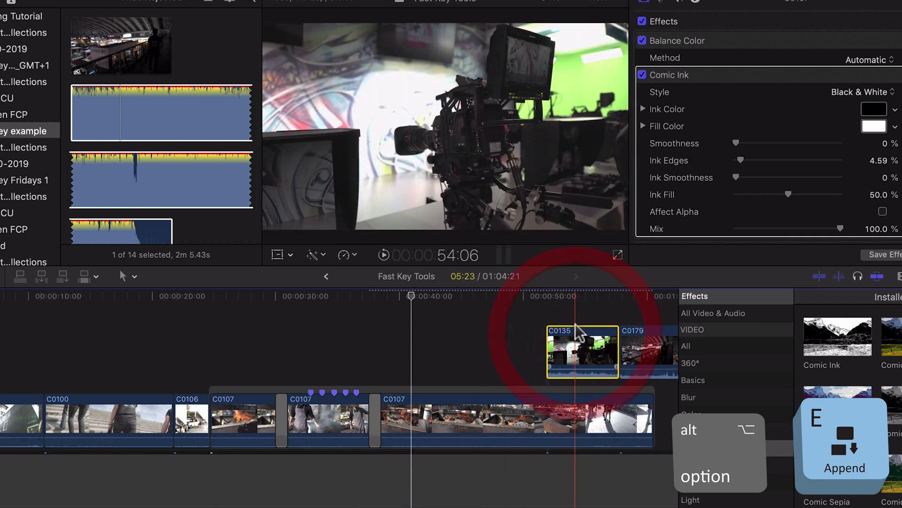
pyautogui.press('alt+super+e')
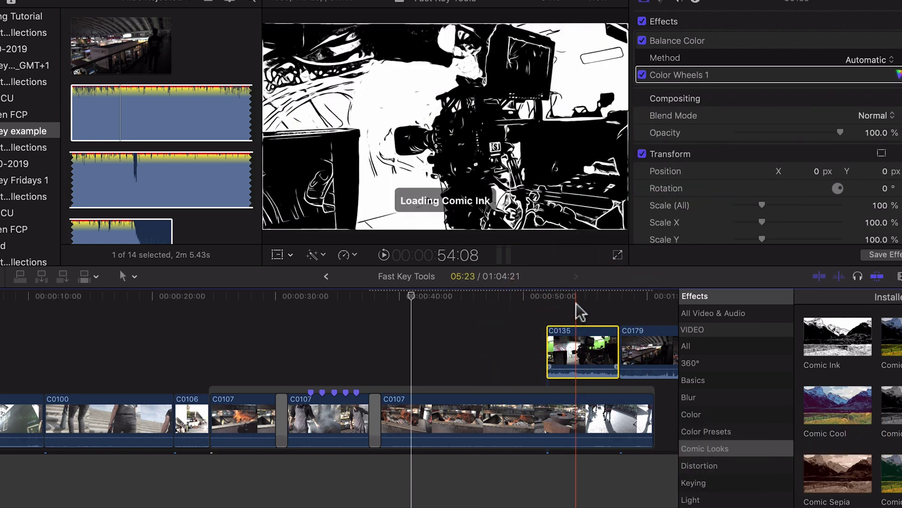
pyautogui.click(522, 302)
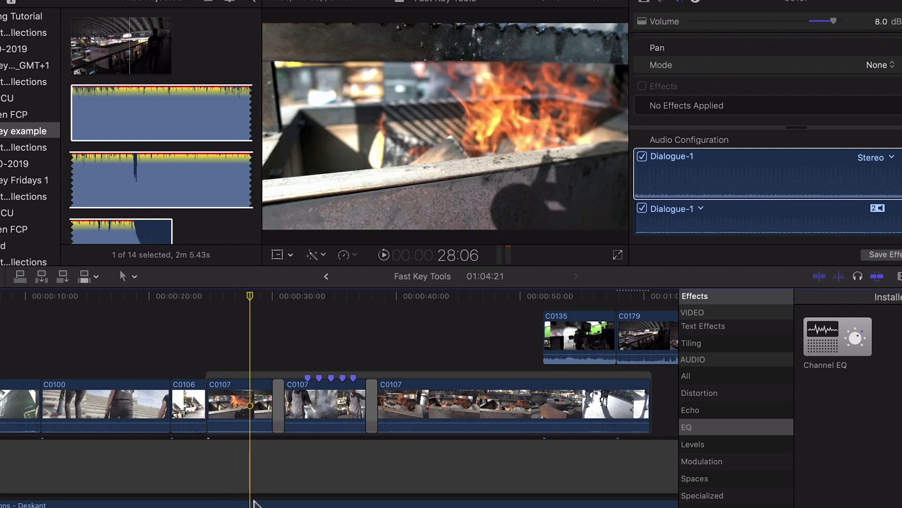
# Step: Apply the current default audio effect to the music clip at the bottom of the timeline
pyautogui.click(249, 494)
pyautogui.press('super+alt+e')
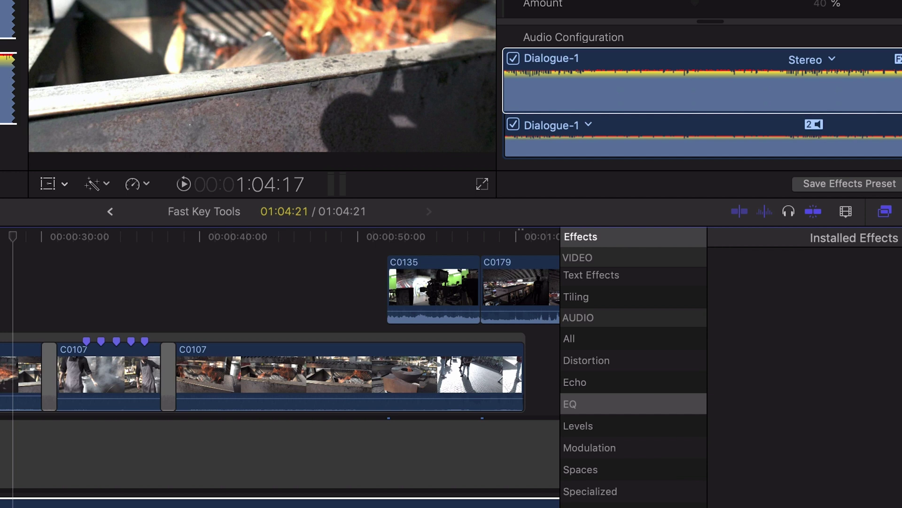
# Step: Under Audio > All, set AUMultibandCompressor as the default audio effect
pyautogui.click(602, 337)
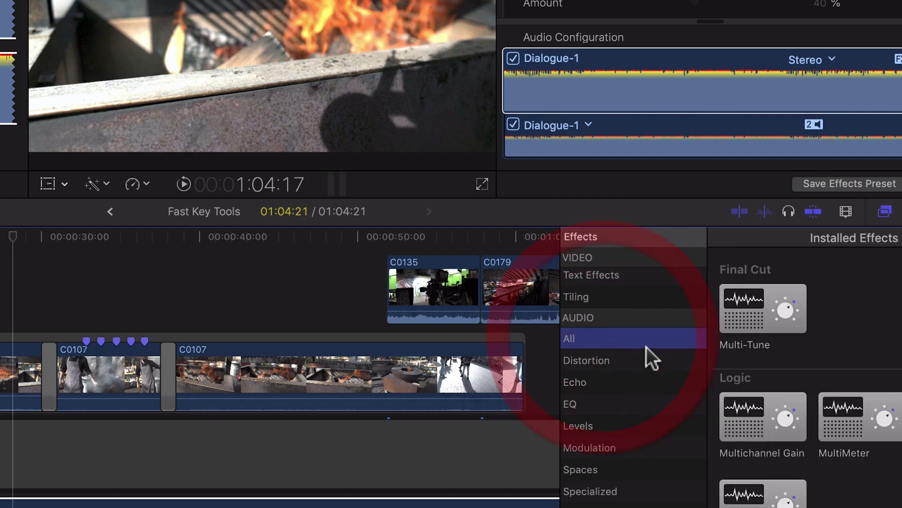
pyautogui.scroll(-3, 774, 448)
pyautogui.click(755, 461)
pyautogui.rightClick(755, 462)
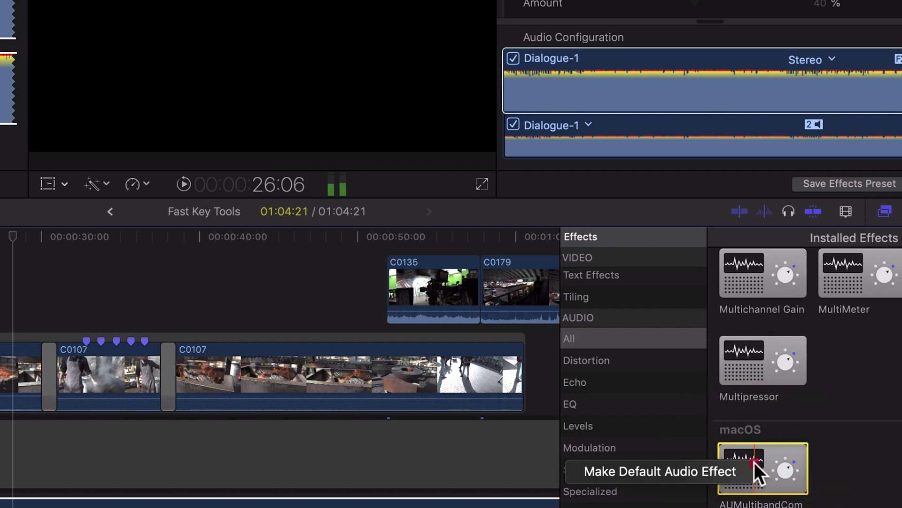
pyautogui.click(712, 470)
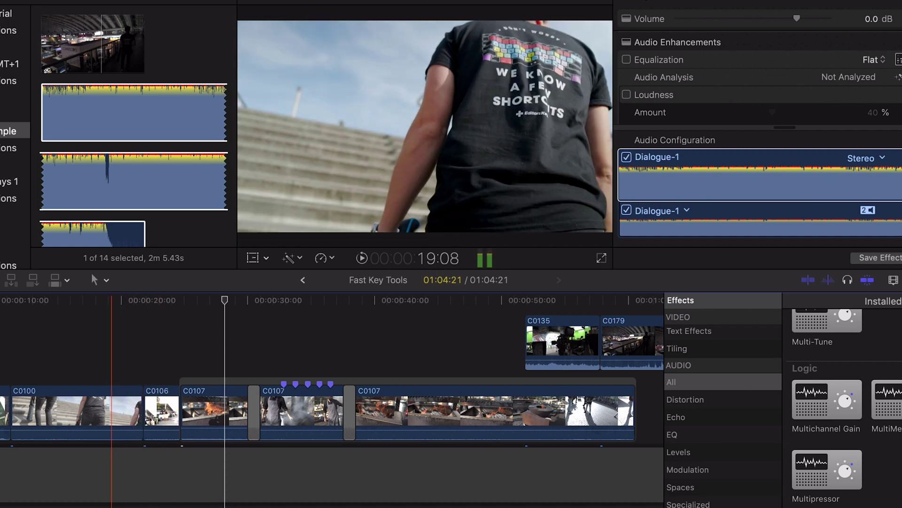
# Step: Apply AUMultibandCompressor to ES_Fire the Cannons and confirm its Fast and Smooth preset
pyautogui.click(106, 502)
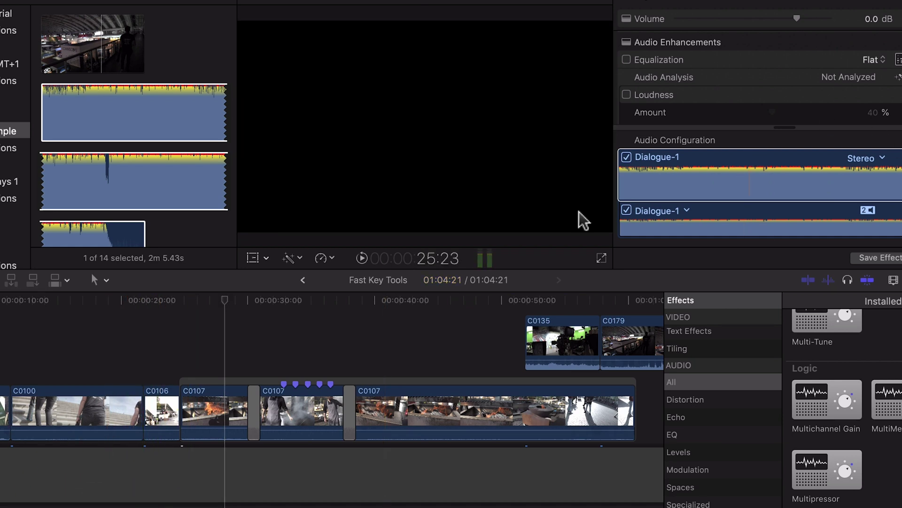
pyautogui.click(115, 497)
pyautogui.press('super+alt+e')
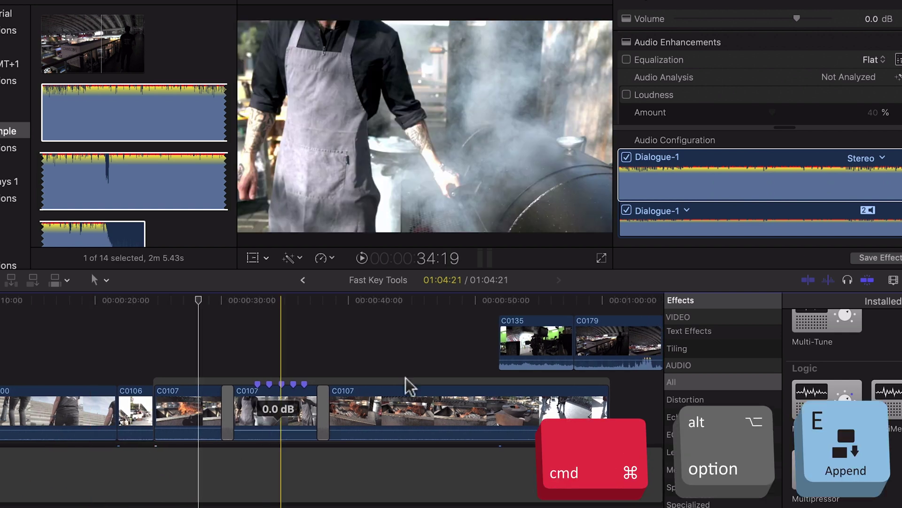
pyautogui.scroll(-10, 721, 105)
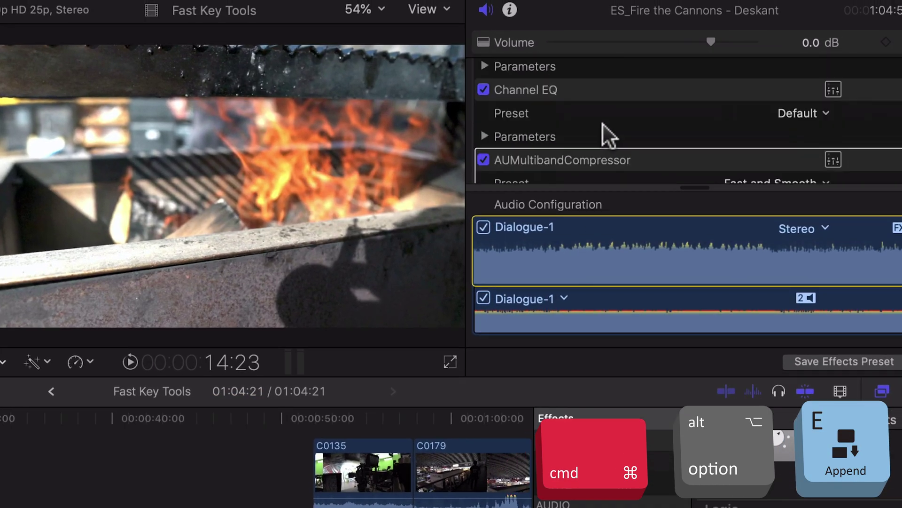
pyautogui.scroll(-3, 608, 136)
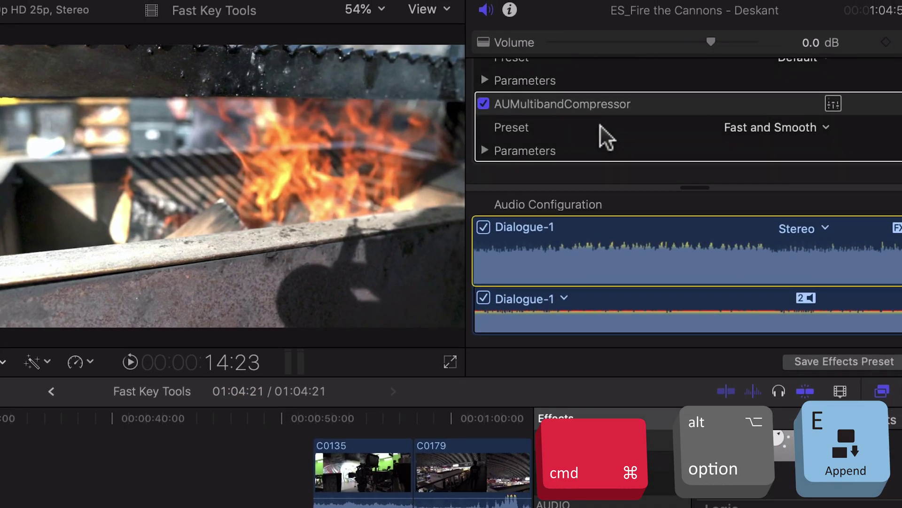